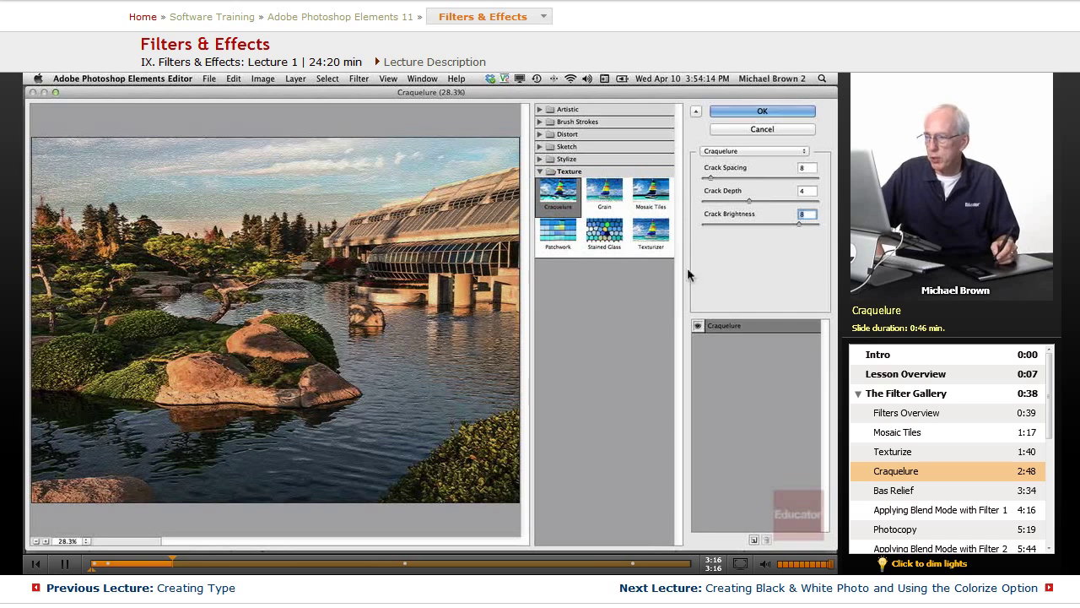
- Expand Sketch, hide the Craquelure preview, shrink and reposition the gallery, and select Bas Relief
left_click(539, 147)
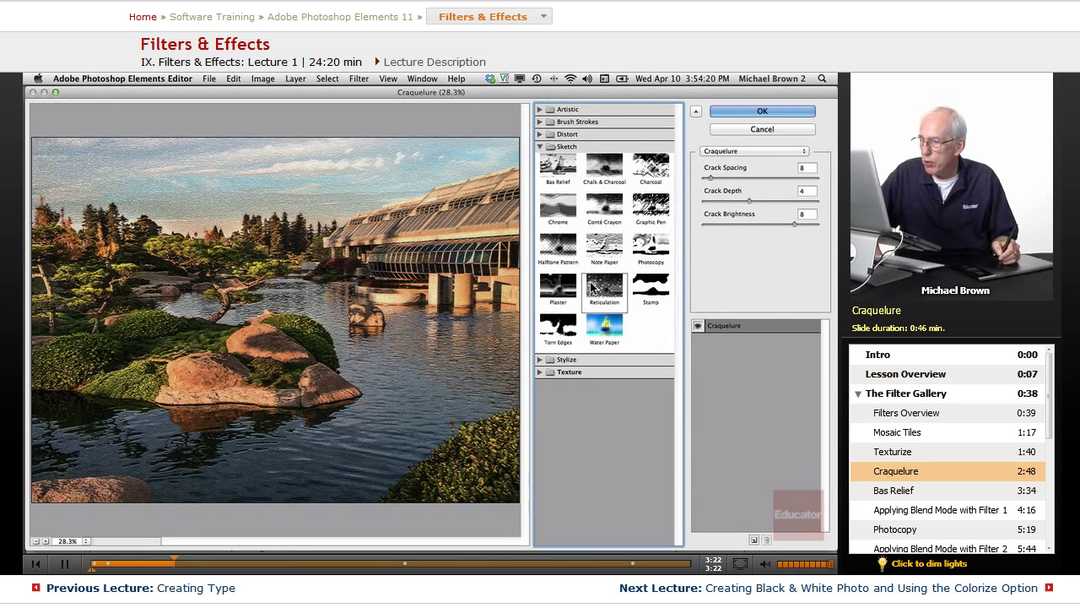
left_click(697, 326)
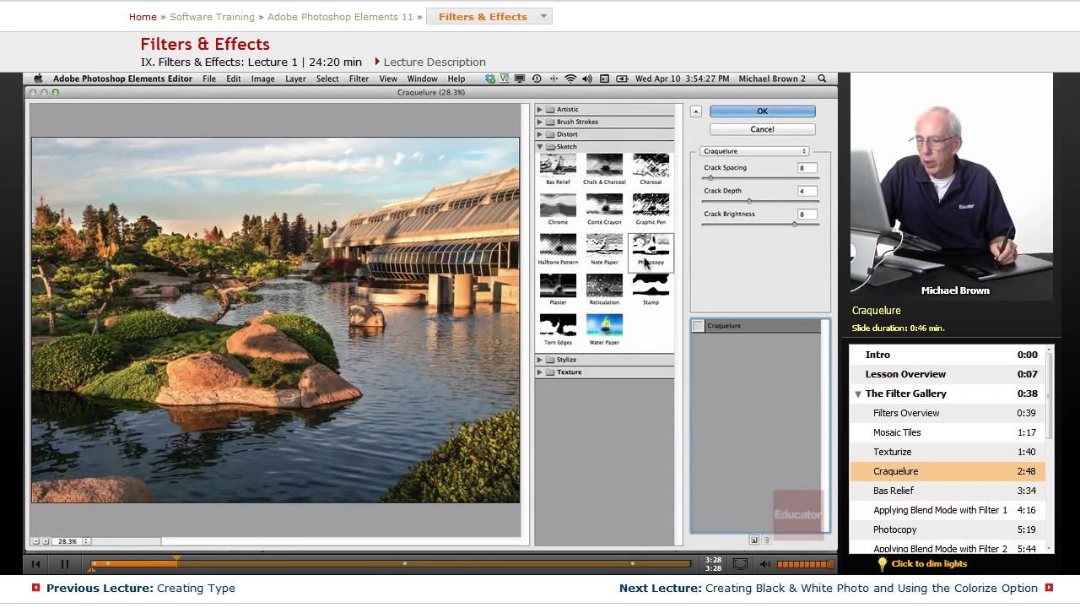
left_click(56, 92)
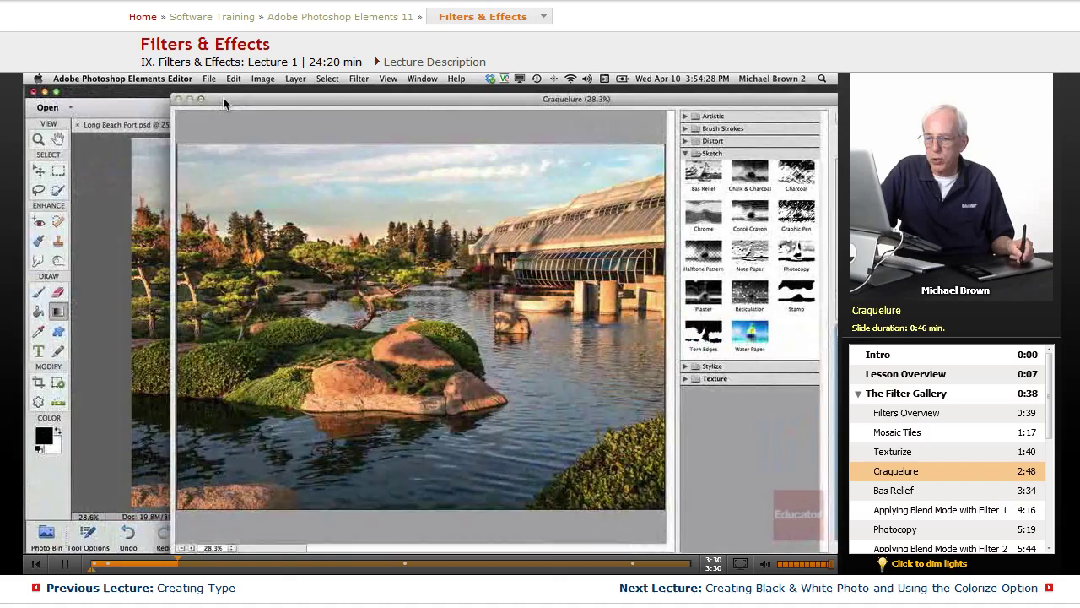
left_click_drag(223, 102, 89, 93)
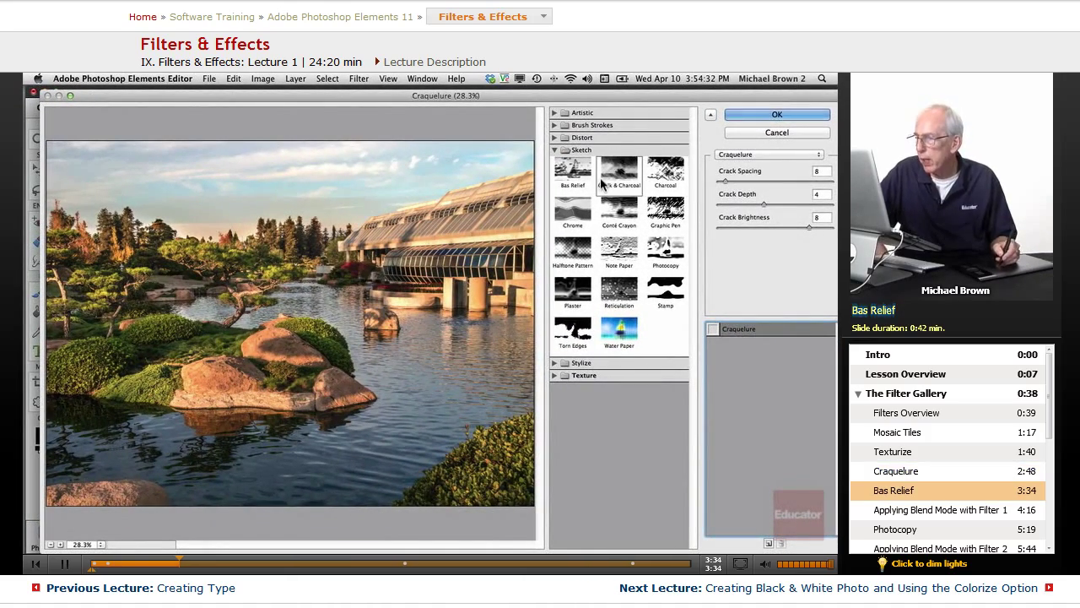
left_click(577, 172)
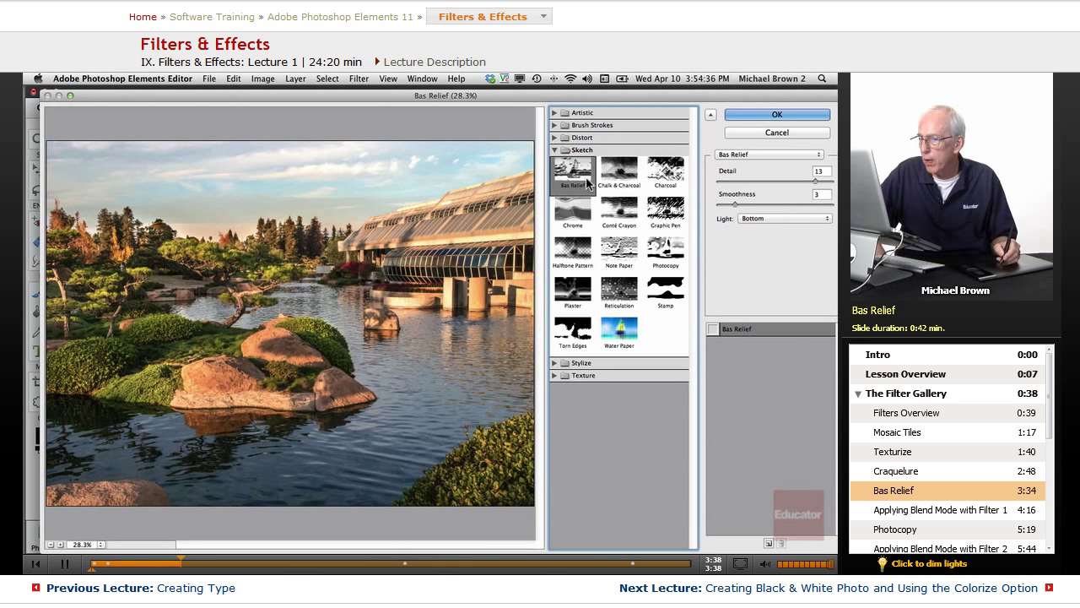
- Make the Bas Relief effect visible in the Filter Gallery preview
left_click(712, 328)
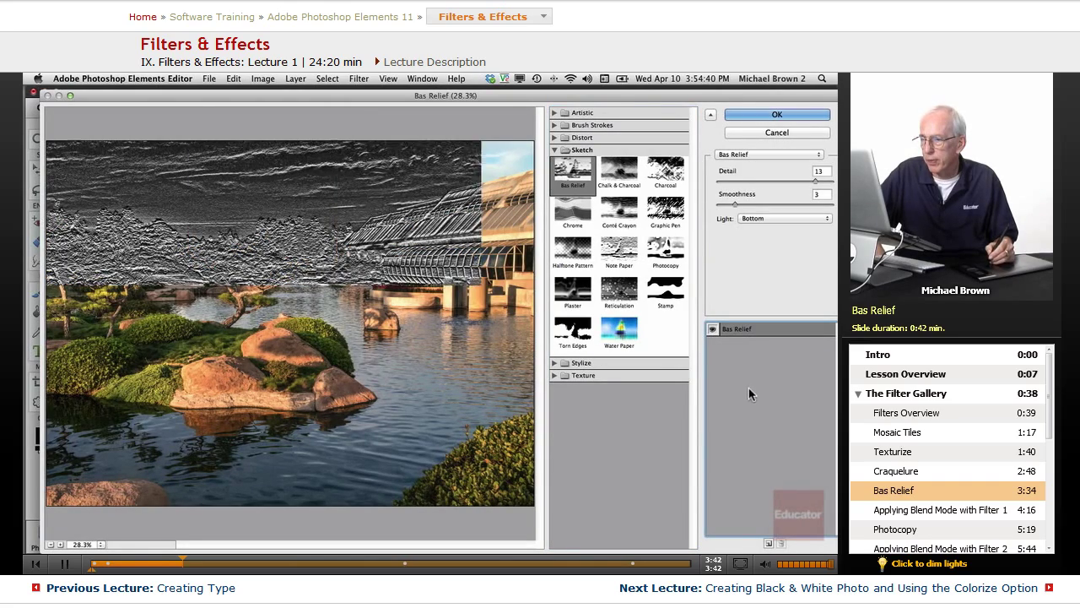